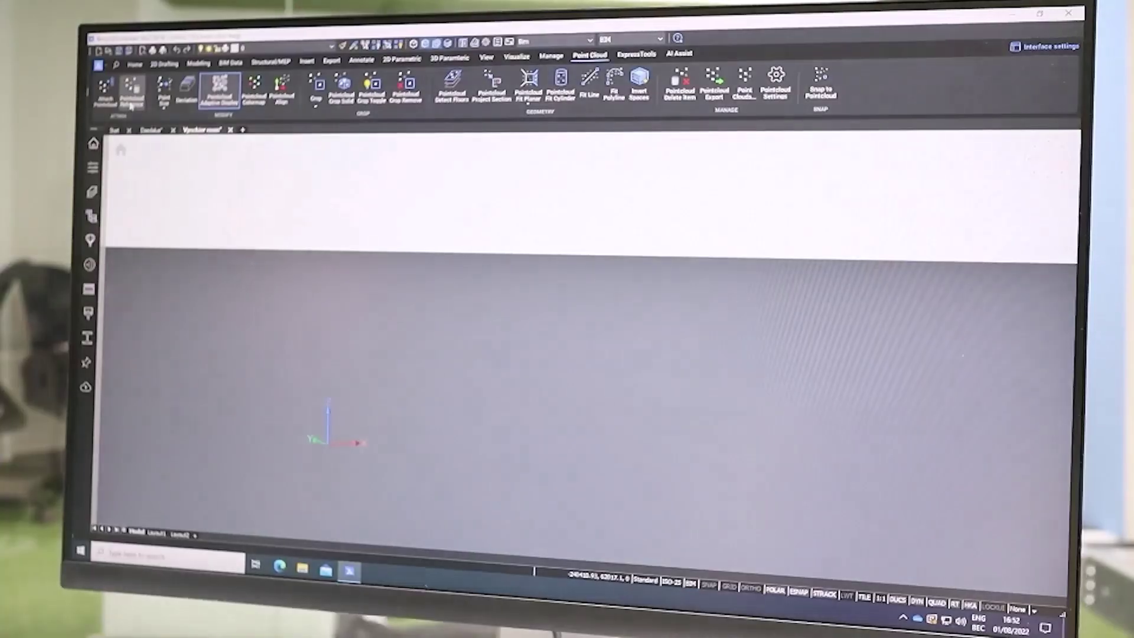
Attach the Manchester office scan and hide its Outside region to isolate the building
click(131, 104)
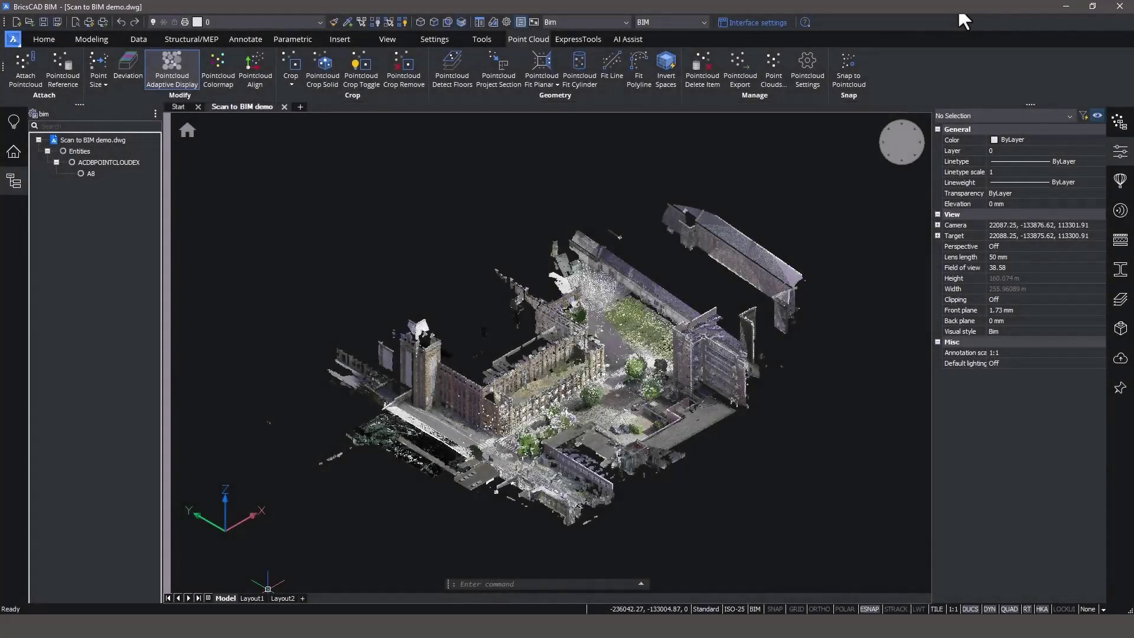
click(1119, 123)
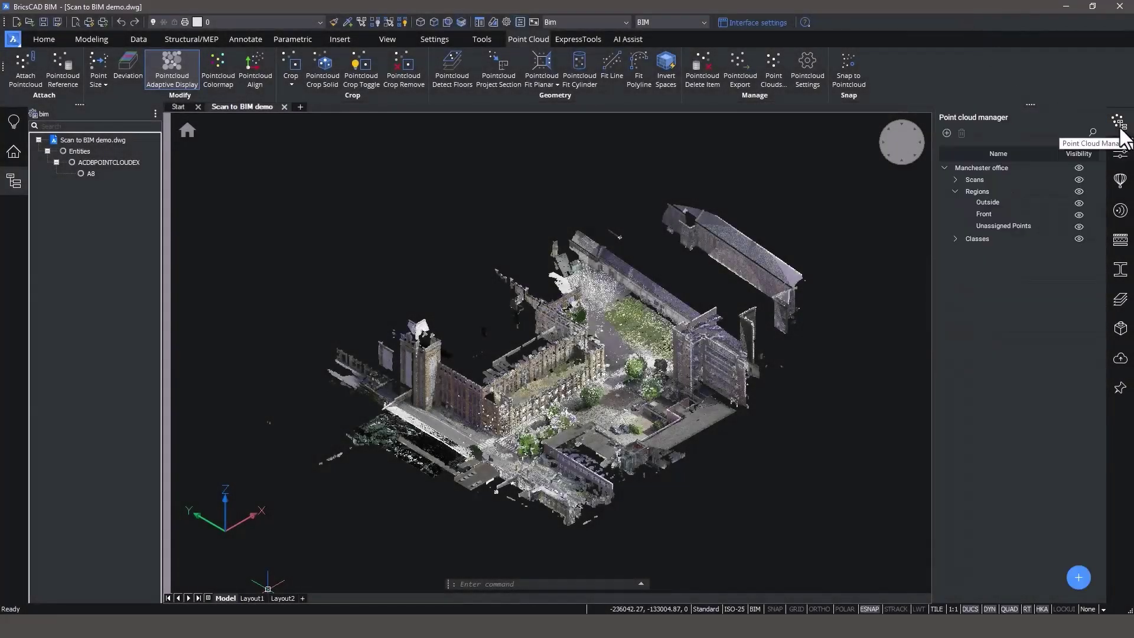
click(1079, 202)
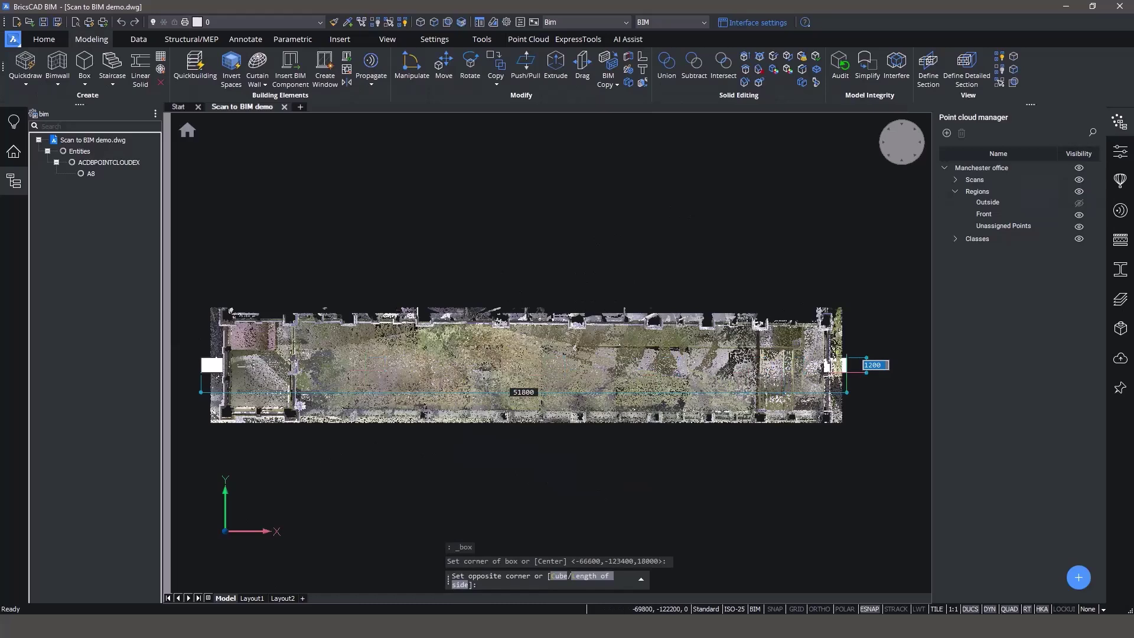
Finish the box and crop the point cloud, keeping only the inside slice
click(853, 358)
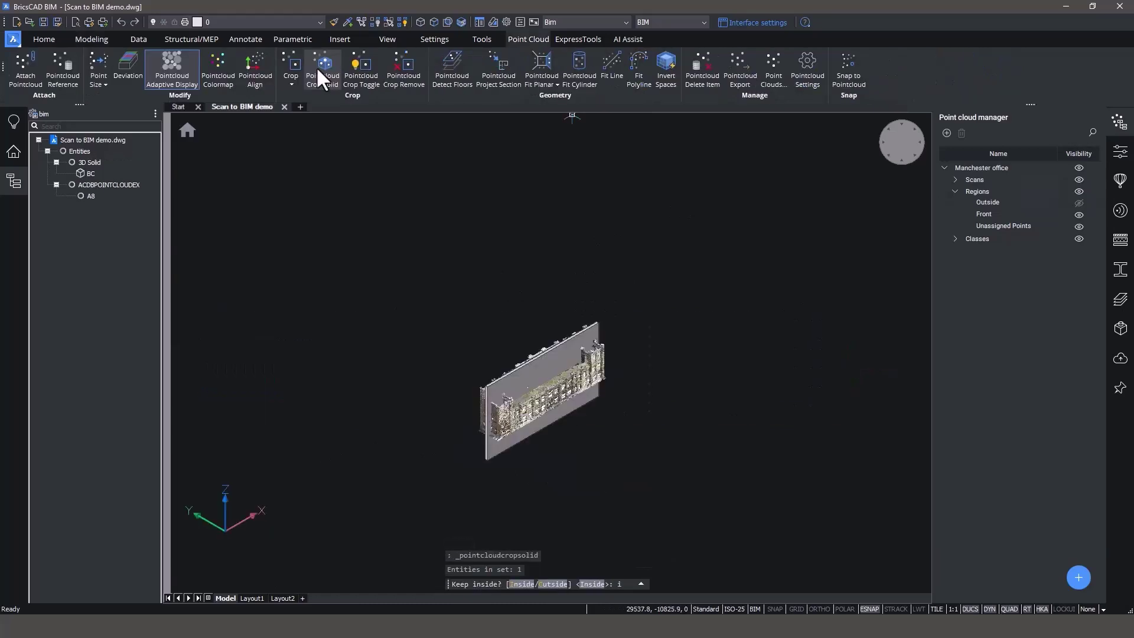
text(i)
key(Return)
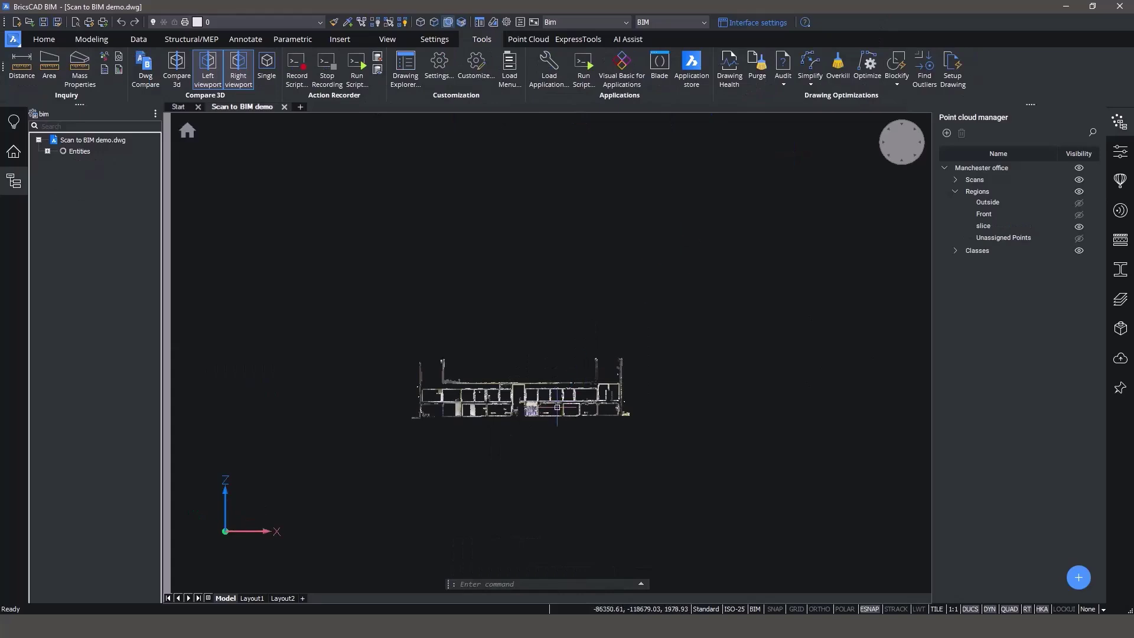
scroll(557, 407, up, 5)
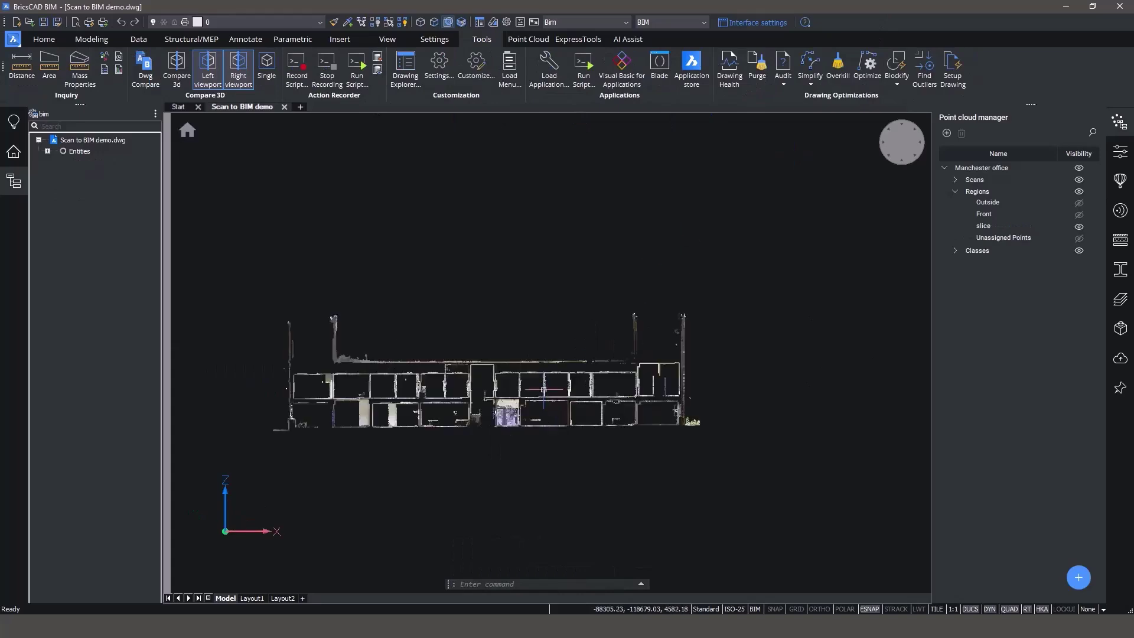
Turn on snapping and measure the 3531.25 floor-to-floor height between floor lines
right_click(879, 606)
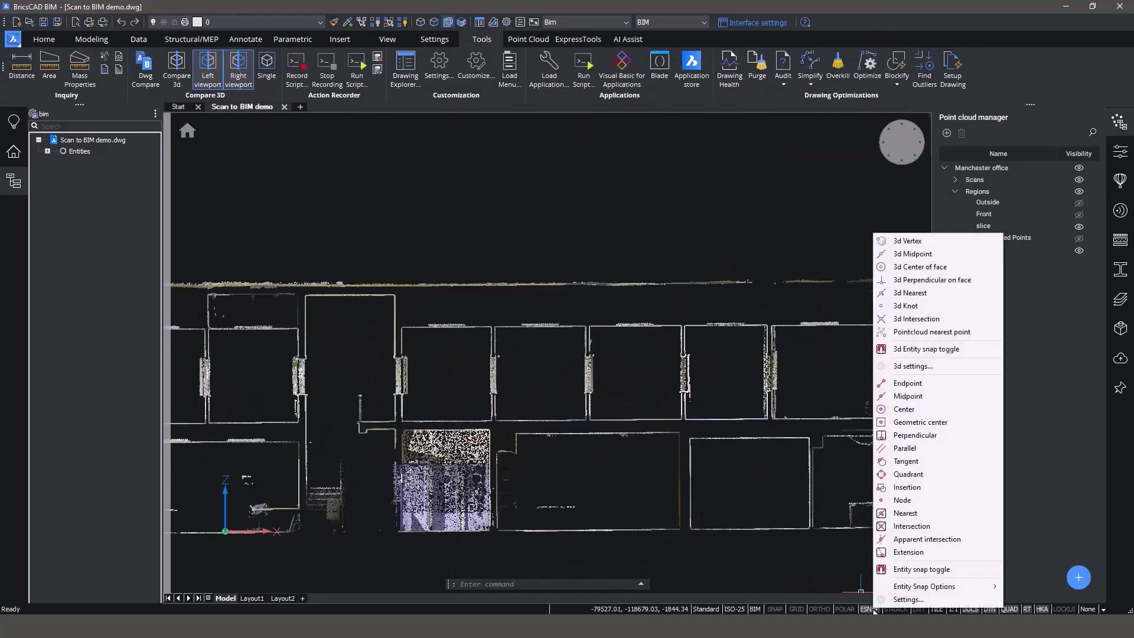
click(933, 330)
click(622, 530)
click(624, 420)
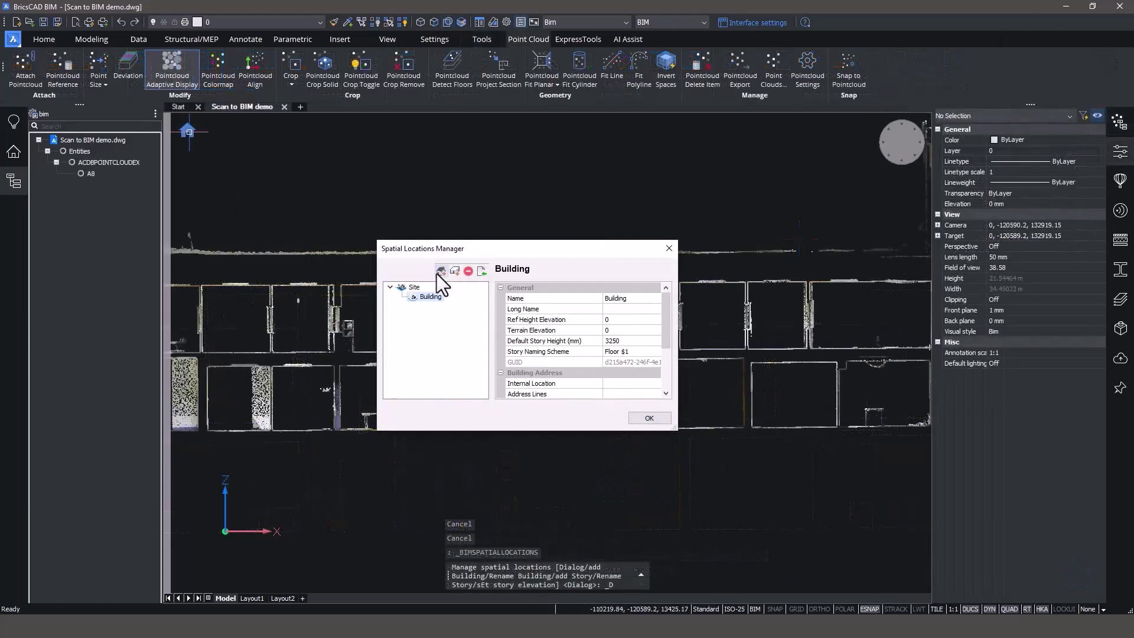
Create stories Floor 1, Floor 2 (3540), Main roof (7875), Top roof (11125); view Floor 1 in plan
click(453, 270)
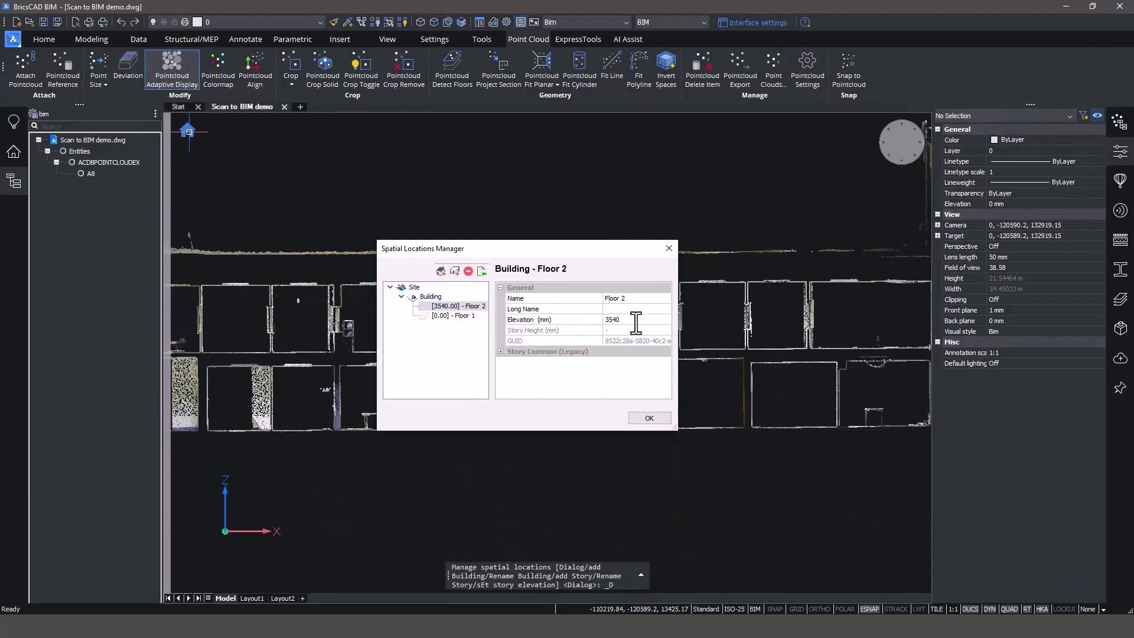
text(Top roof)
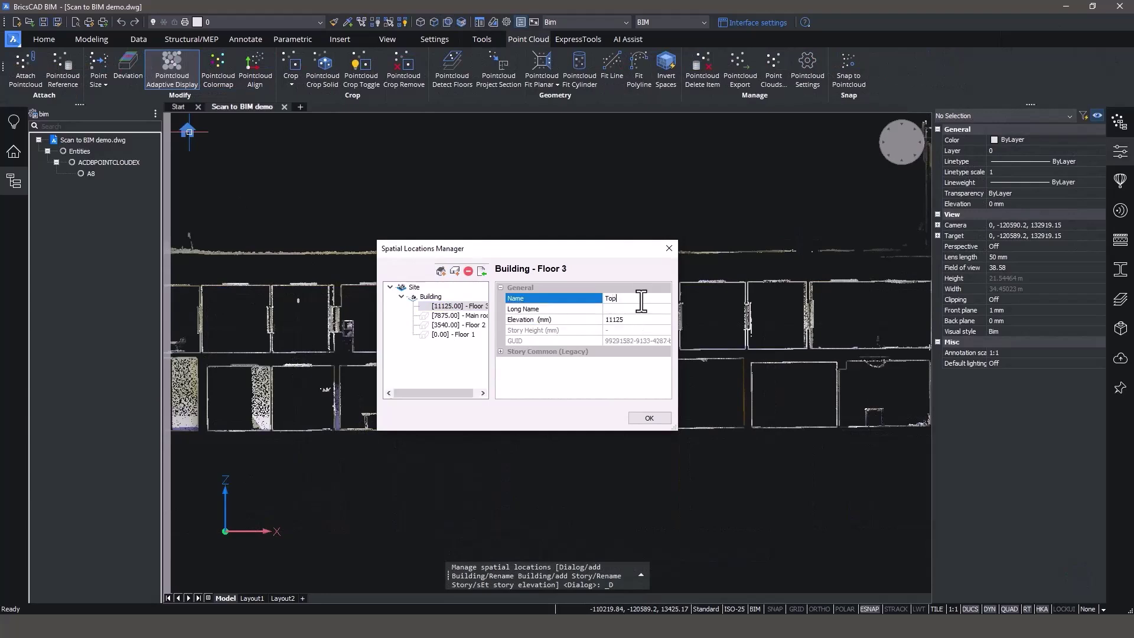
key(Tab)
key(Tab)
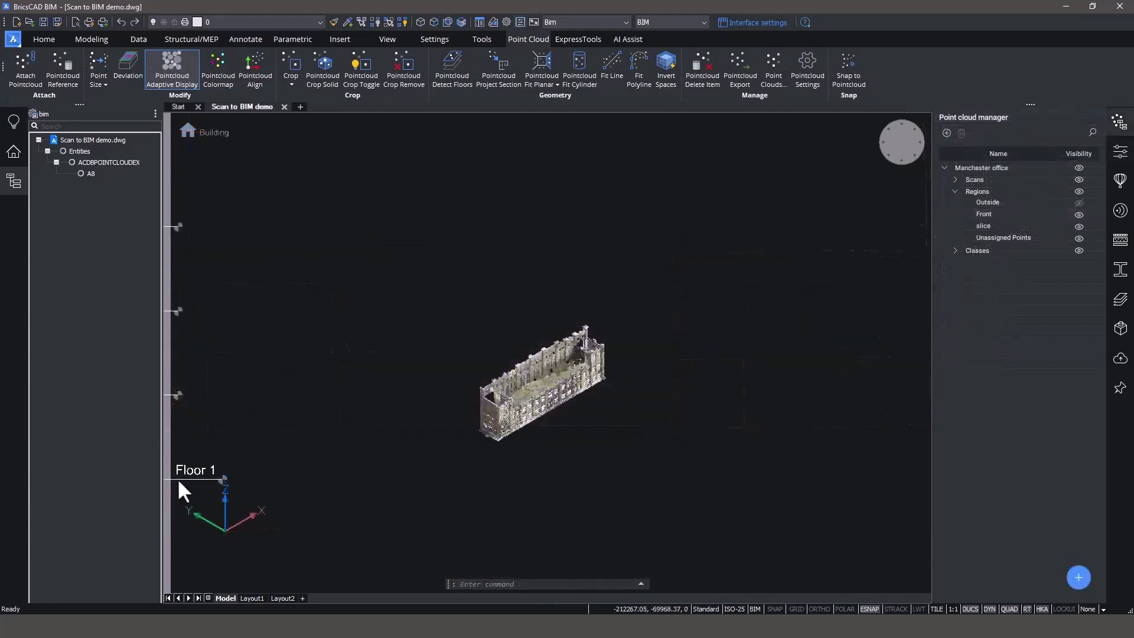
click(179, 480)
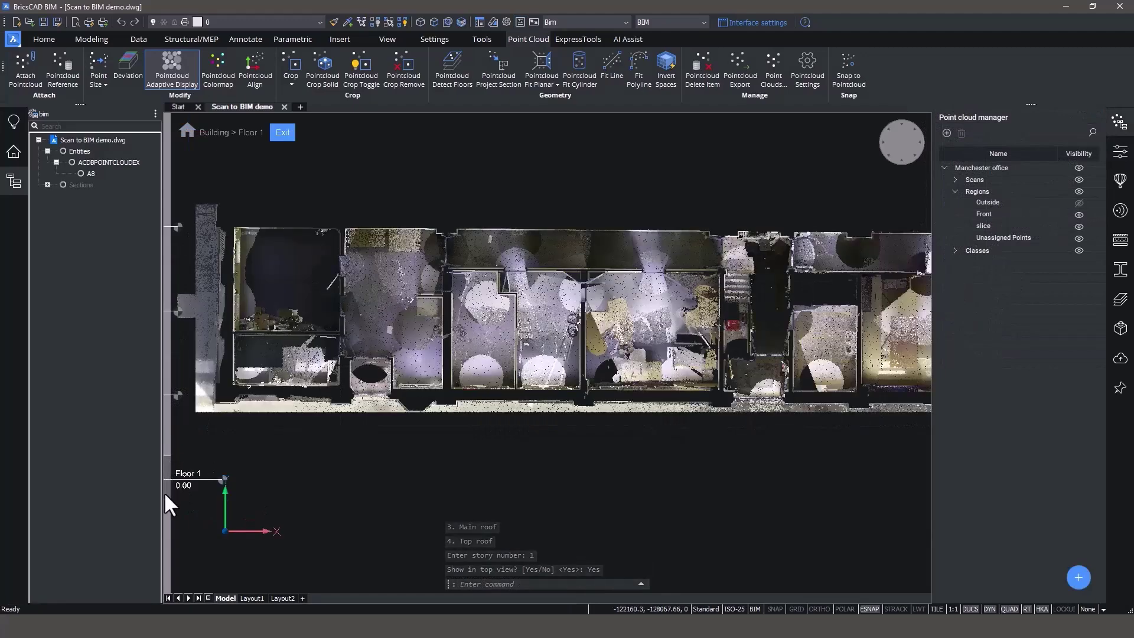
Switch to isometric and trace 3540 mm-high walls along the scan on Floor 1
click(886, 166)
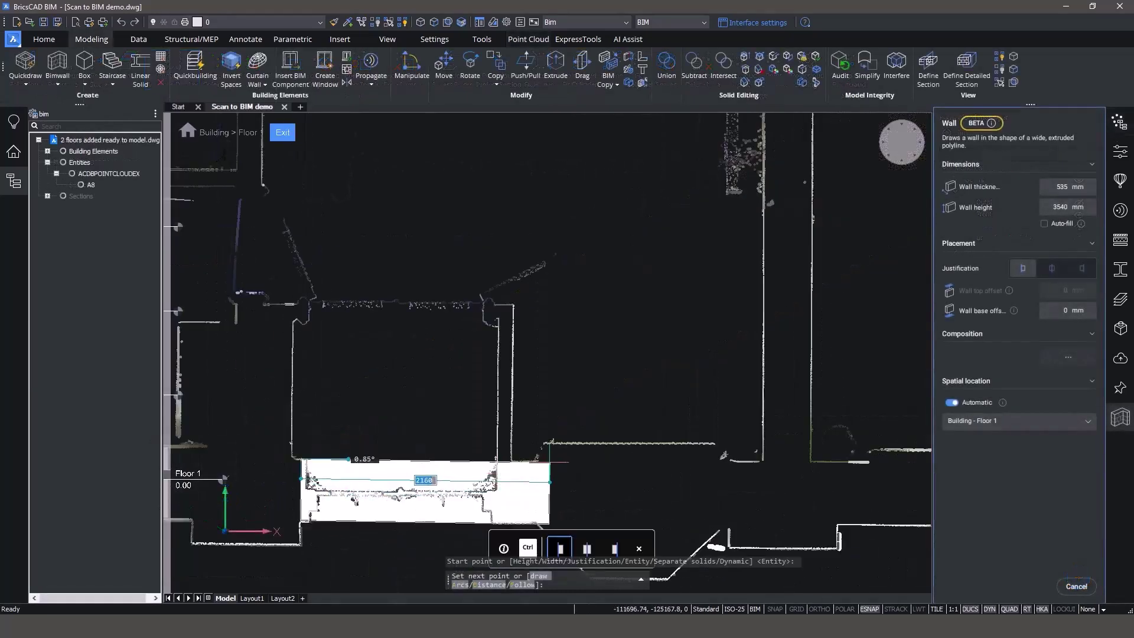
middle_drag(759, 481, 381, 444)
scroll(569, 473, down, 2)
scroll(709, 440, up, 3)
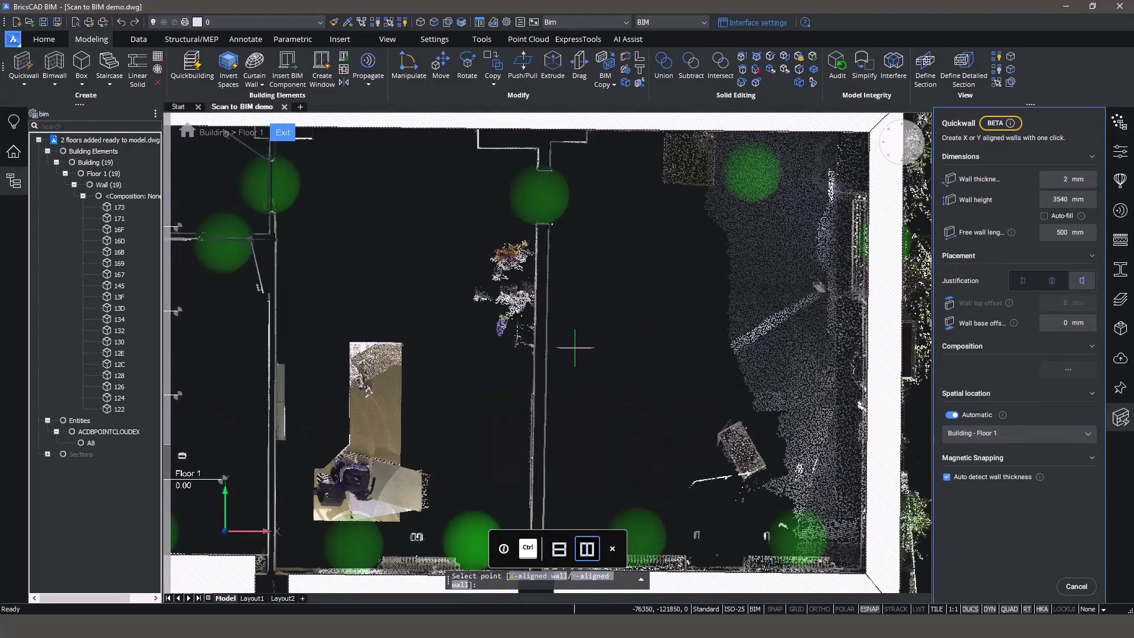
Add interior walls on Floor 1 and L-connect two selected walls into a clean corner
scroll(413, 350, up, 4)
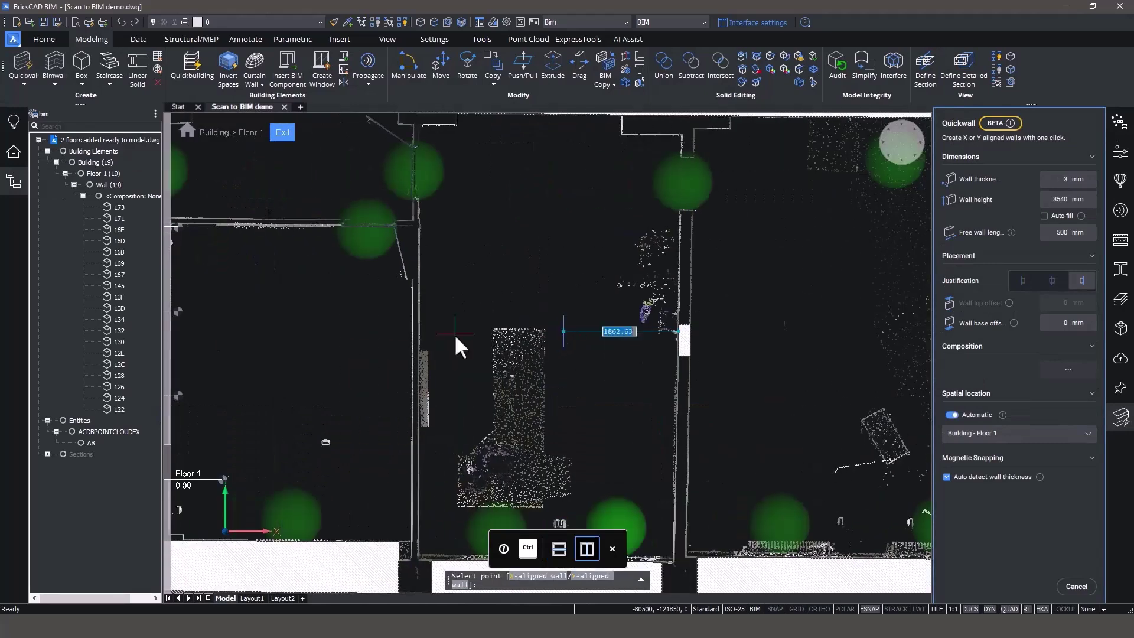
scroll(428, 351, down, 2)
middle_drag(520, 213, 600, 344)
scroll(600, 344, up, 3)
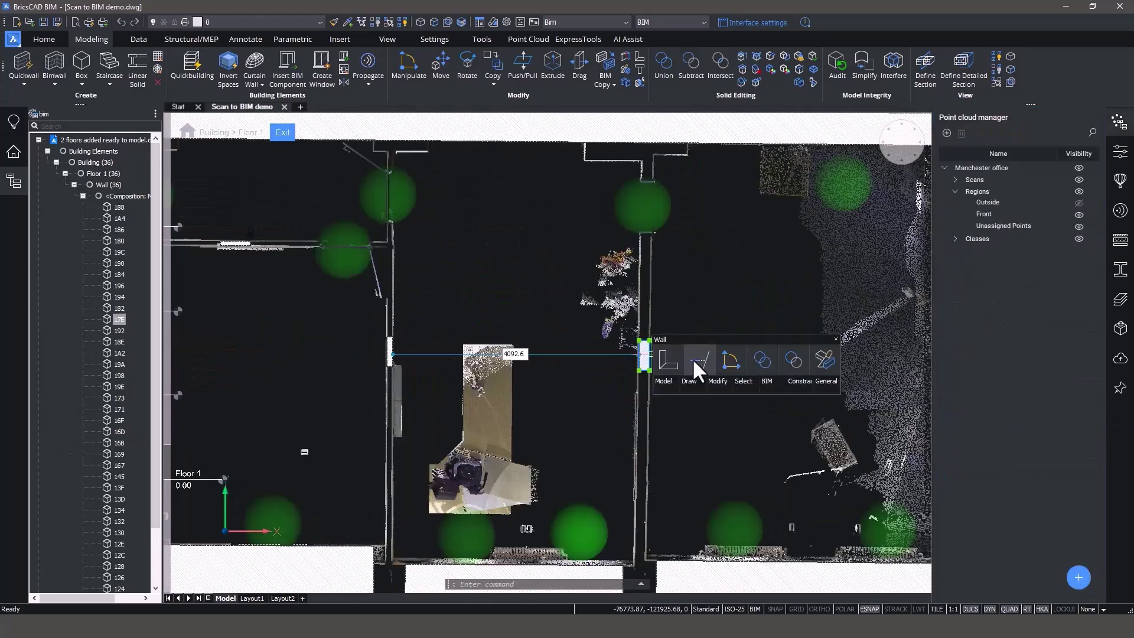
middle_drag(681, 432, 606, 397)
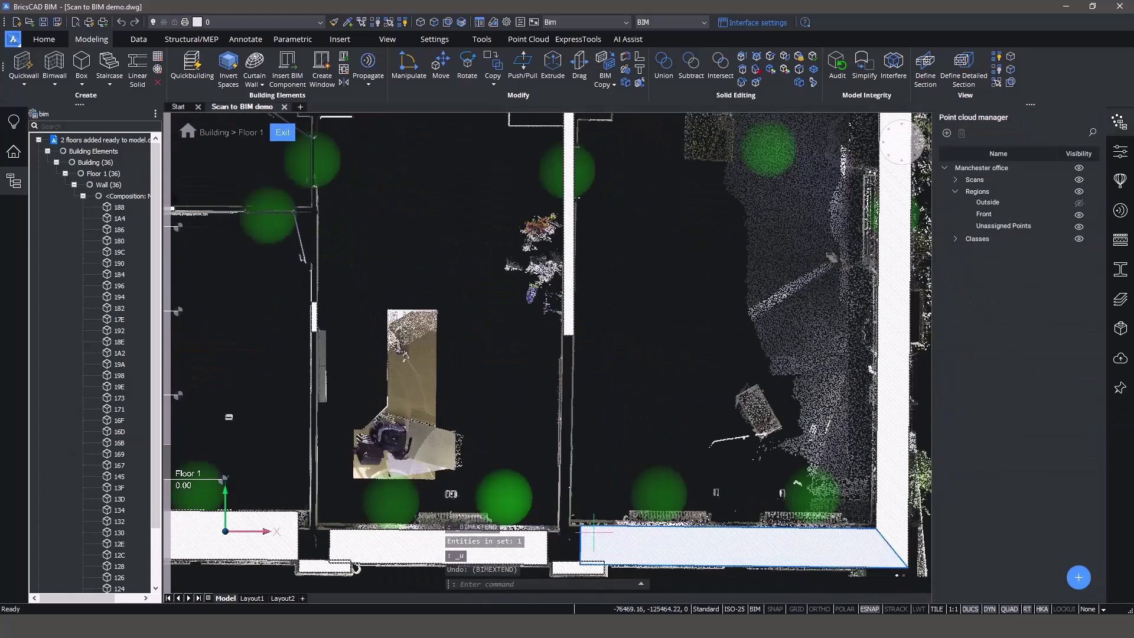
click(570, 319)
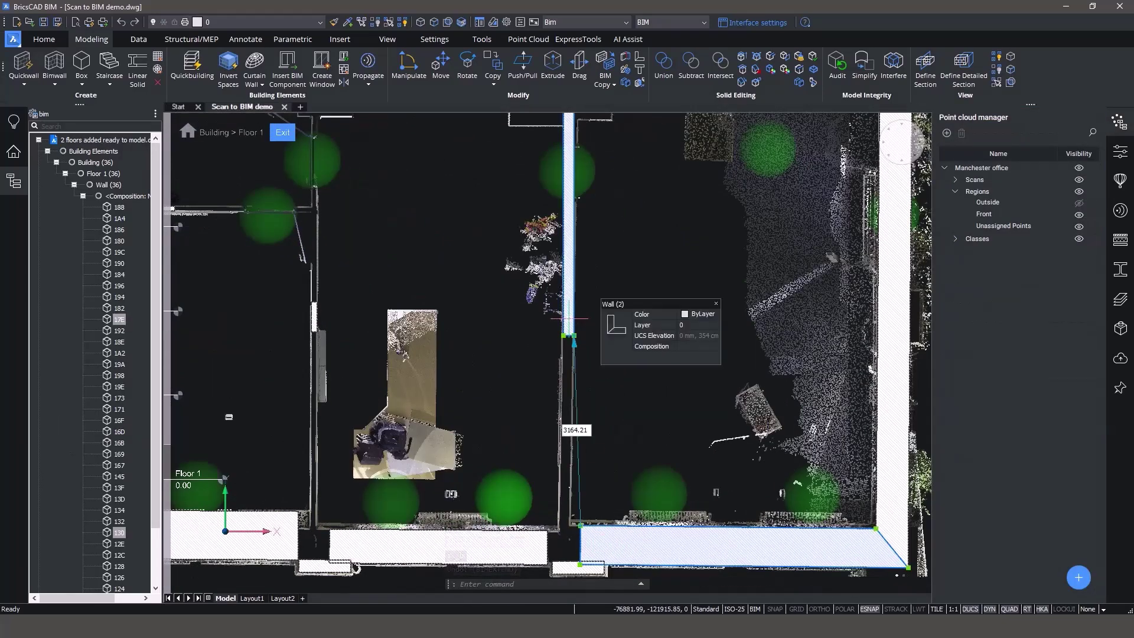
click(612, 325)
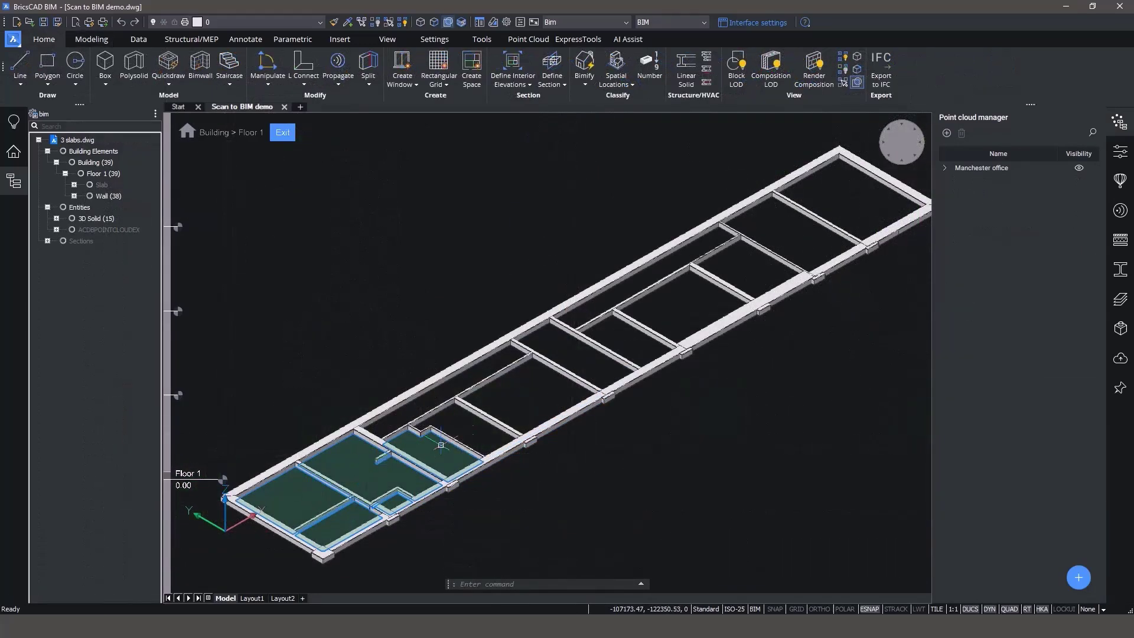
Extrude the Floor 1 room boundary outlines into solid slabs 100 thick
mouse_move(440, 444)
mouse_down()
mouse_move(468, 418)
mouse_move(476, 377)
mouse_move(517, 394)
mouse_move(614, 331)
mouse_move(626, 290)
mouse_move(679, 302)
mouse_move(743, 277)
mouse_move(861, 198)
mouse_up()
click(861, 198)
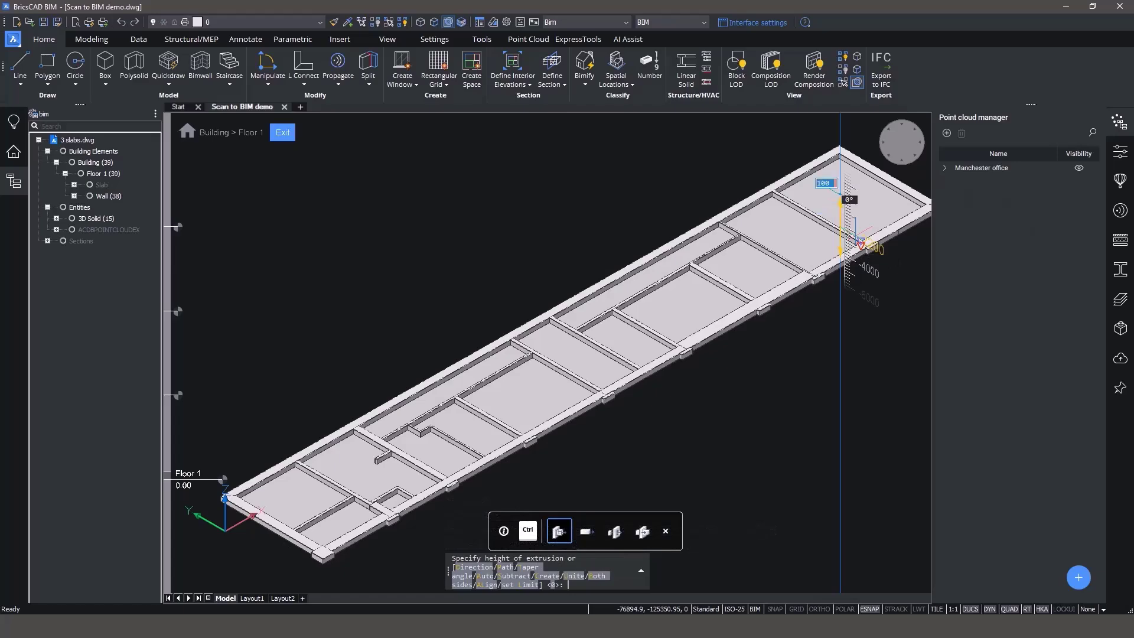
click(860, 242)
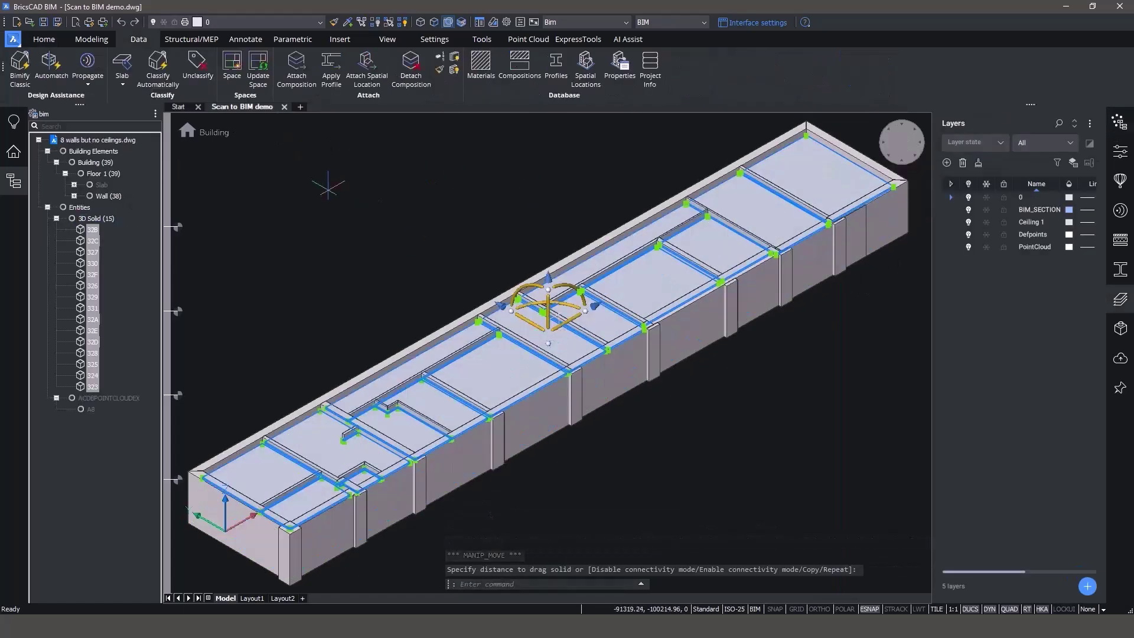
Classify the solids as Slab and assign the 15 unassigned slabs to Building and Floor 1
click(123, 84)
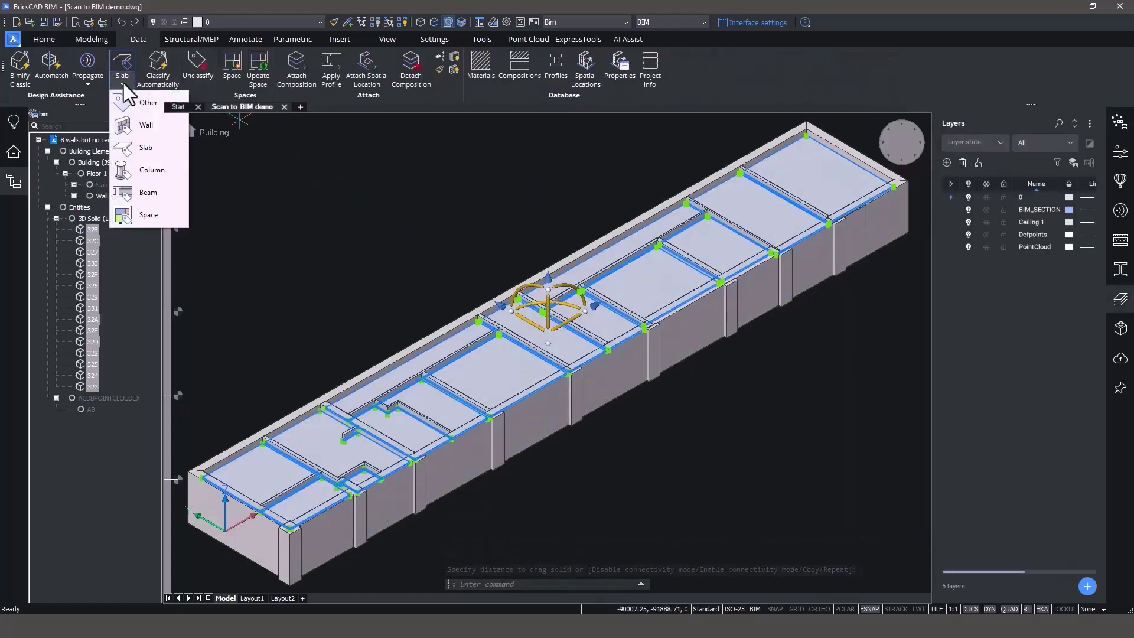
click(133, 142)
click(100, 163)
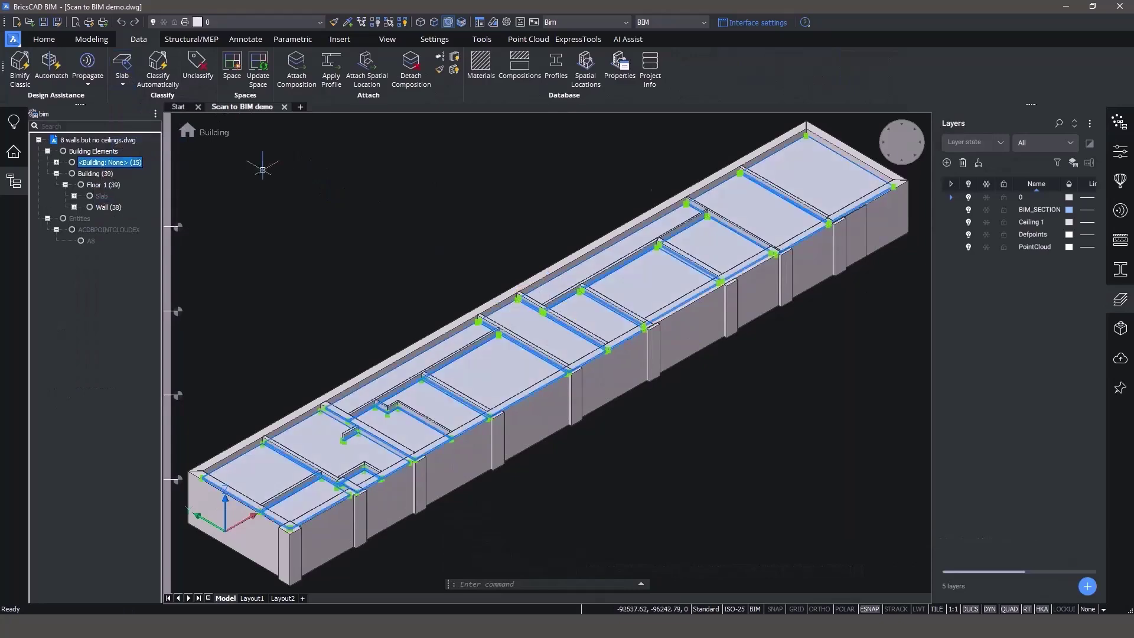
click(1120, 151)
click(1039, 523)
click(1040, 544)
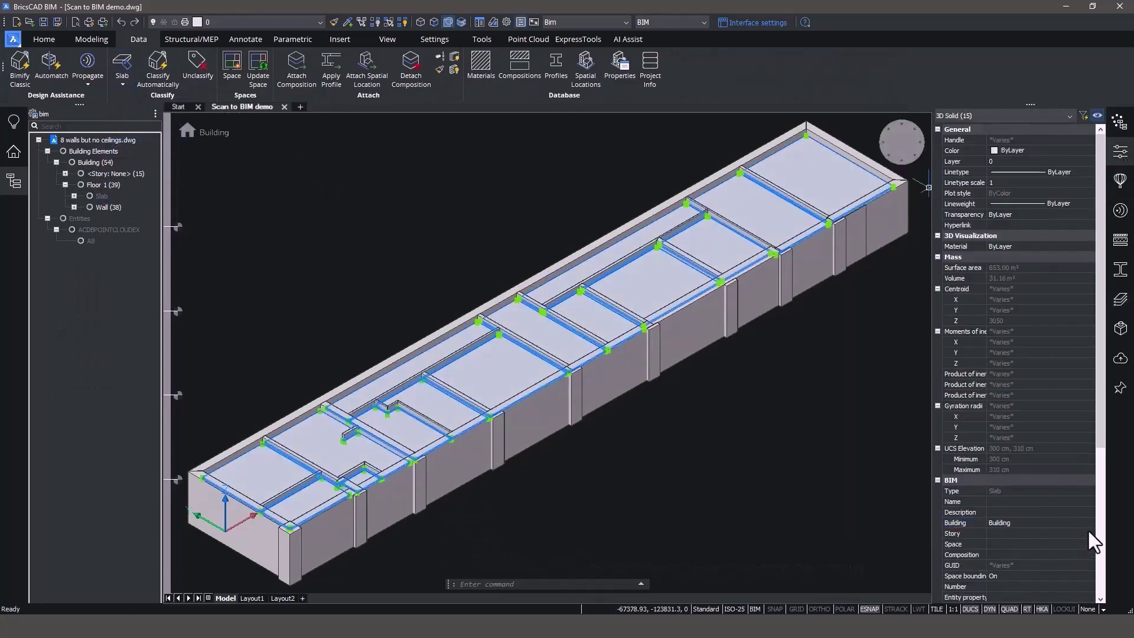
click(1039, 534)
click(1039, 555)
Select all 16 slabs, expand their composition group, and open the slab transparency setting
key(Escape)
click(113, 185)
click(74, 185)
click(83, 196)
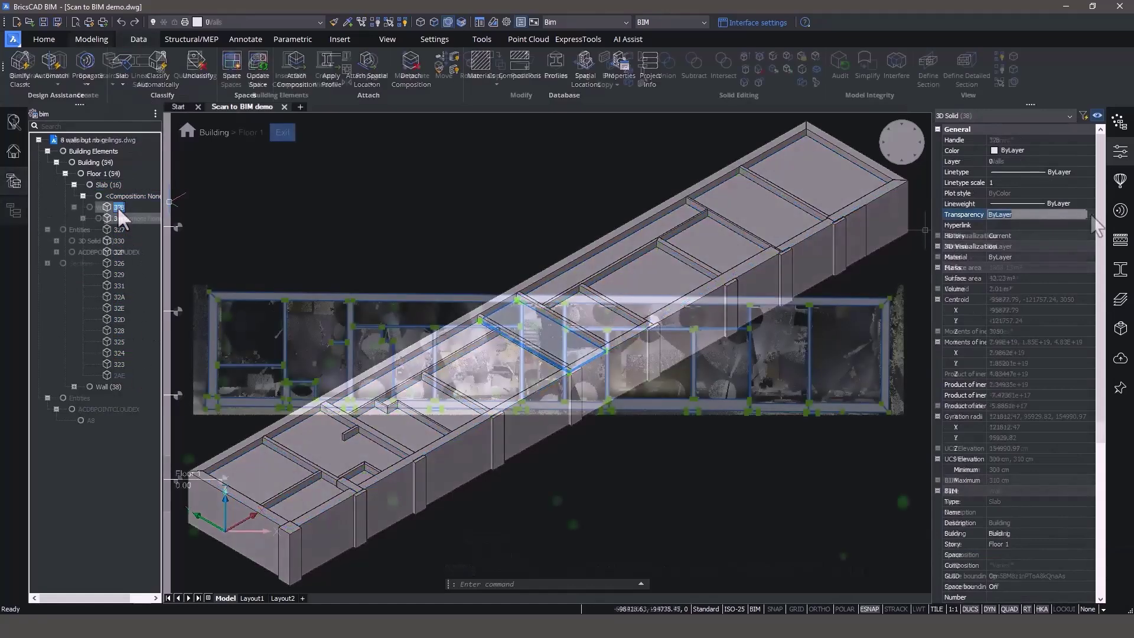
click(1088, 214)
Place a Door_SingleSwing in the wall opening and set its height H to 200
key(Escape)
key(Escape)
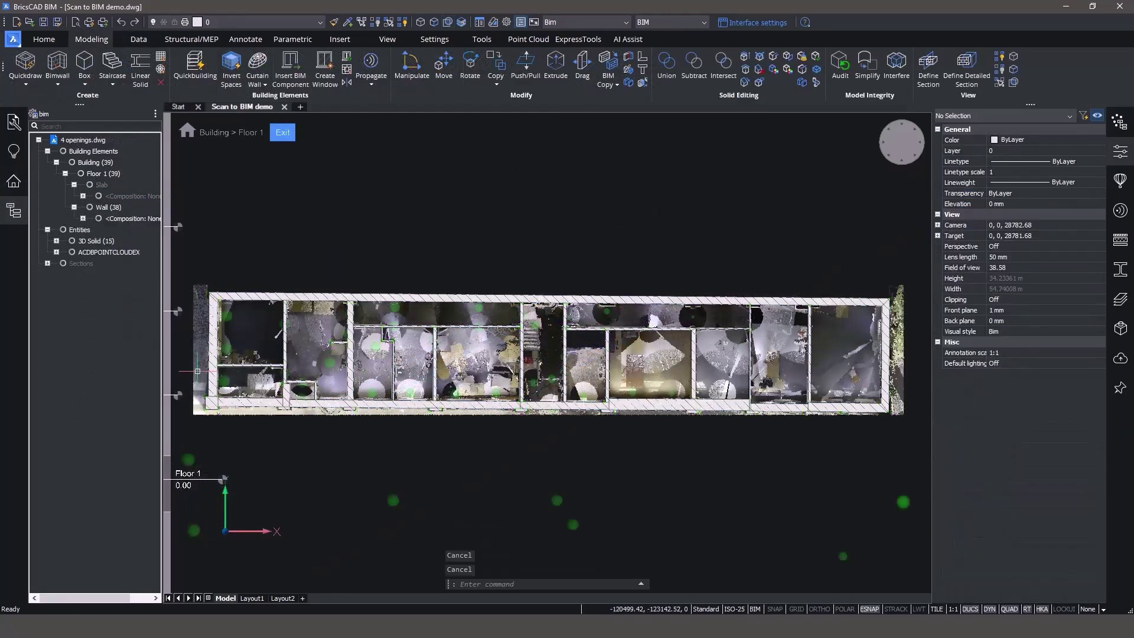
scroll(197, 371, up, 3)
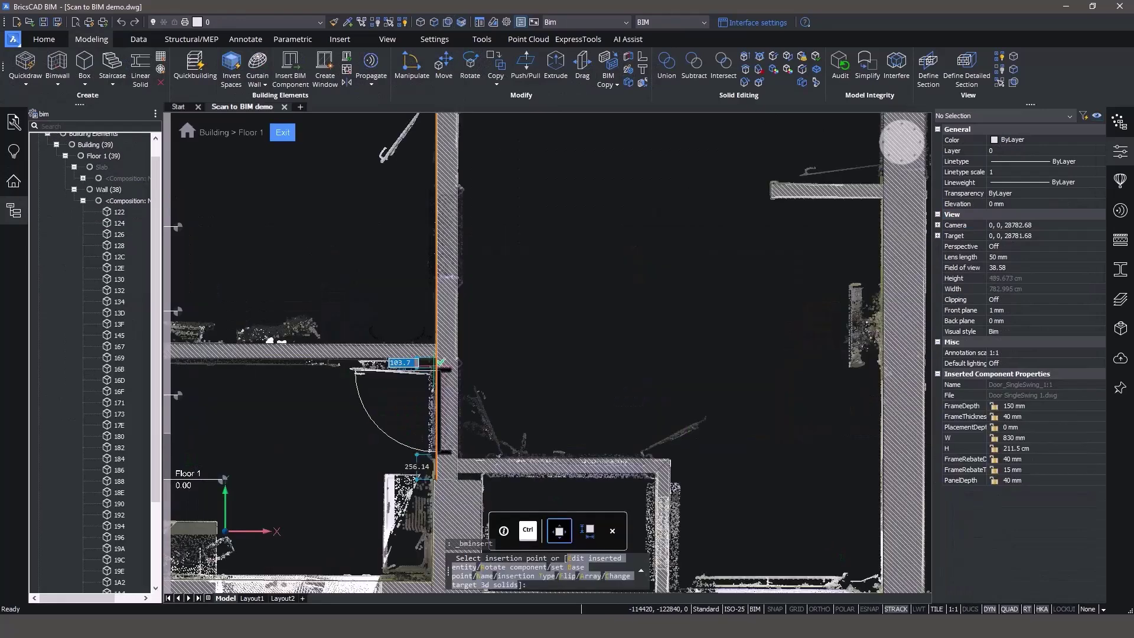
click(436, 366)
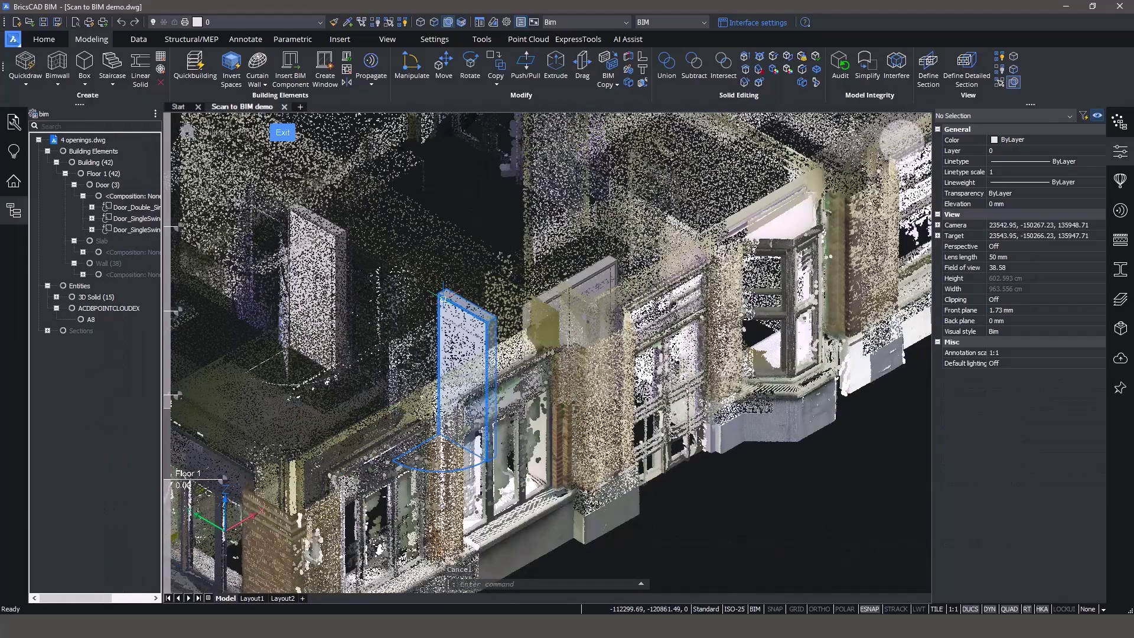
click(452, 319)
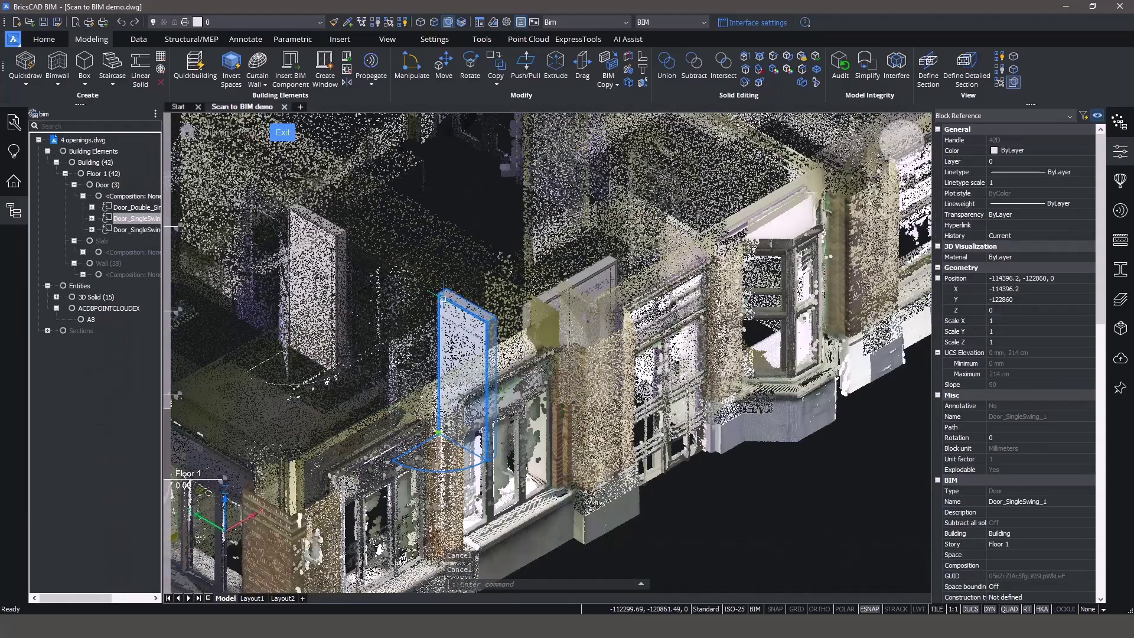
scroll(1069, 482, down, 10)
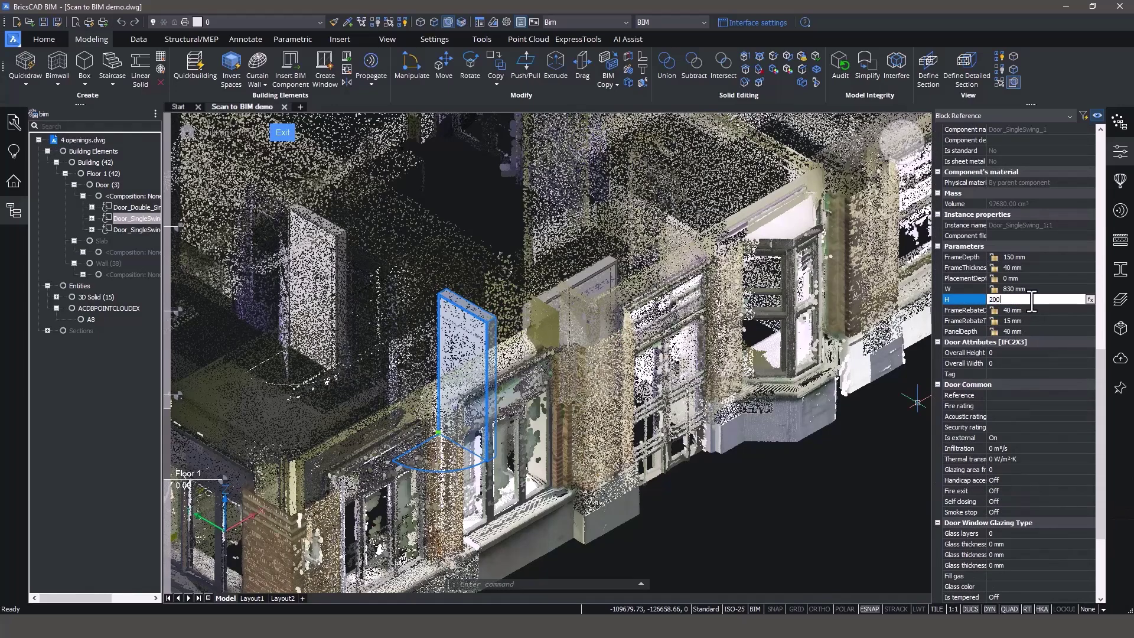
key(Return)
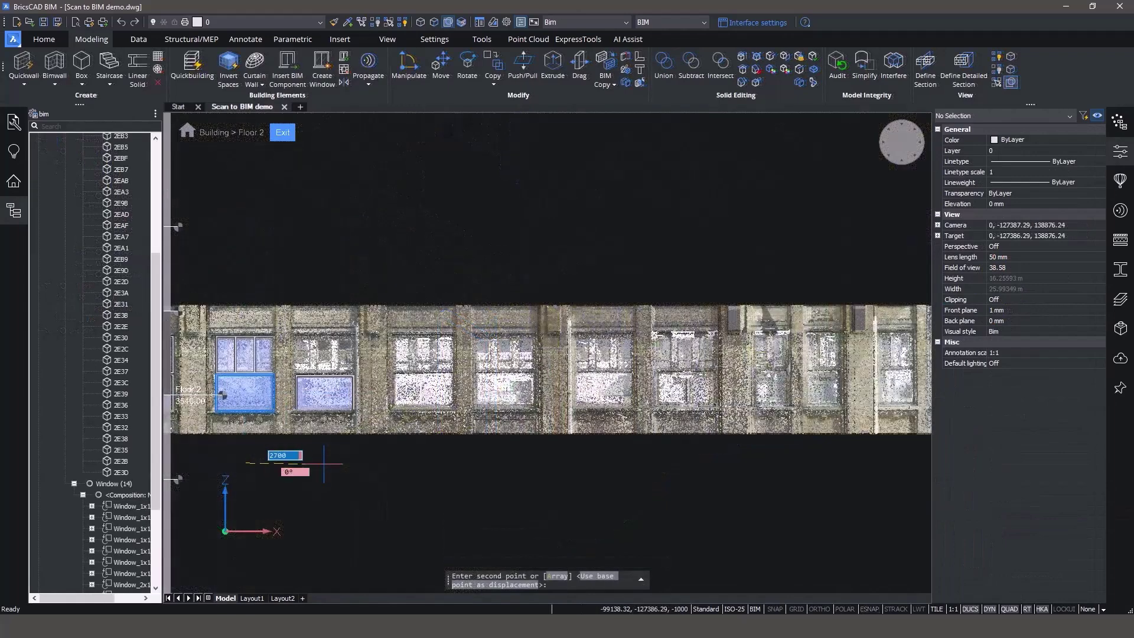
Copy the Floor 2 window 2700 along the facade, then into the next three openings
key(Return)
click(421, 463)
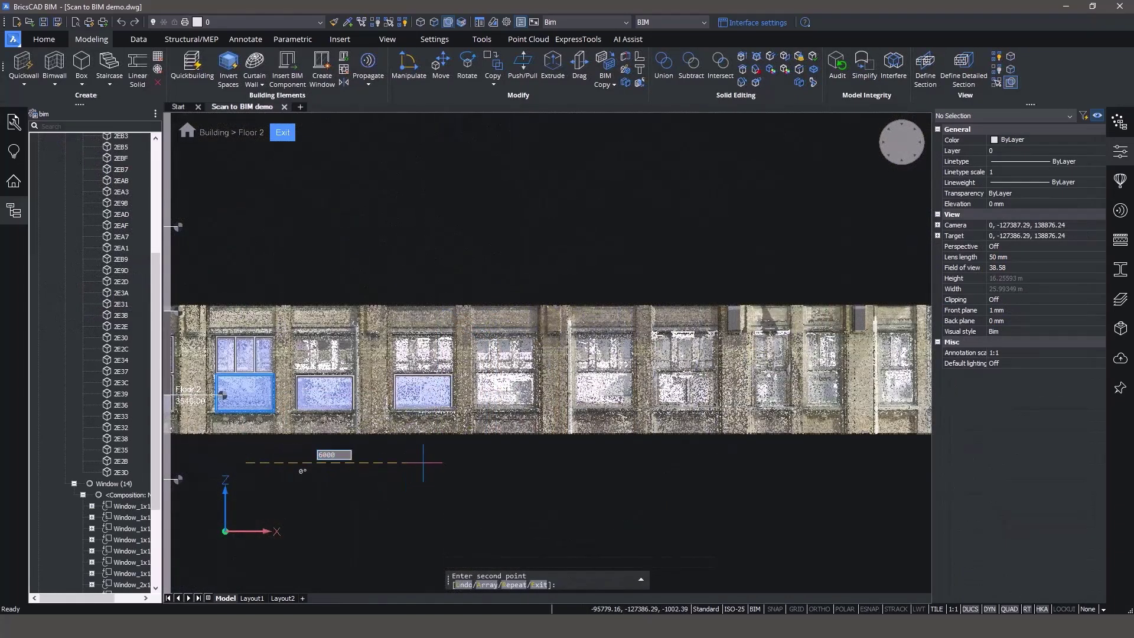
click(506, 462)
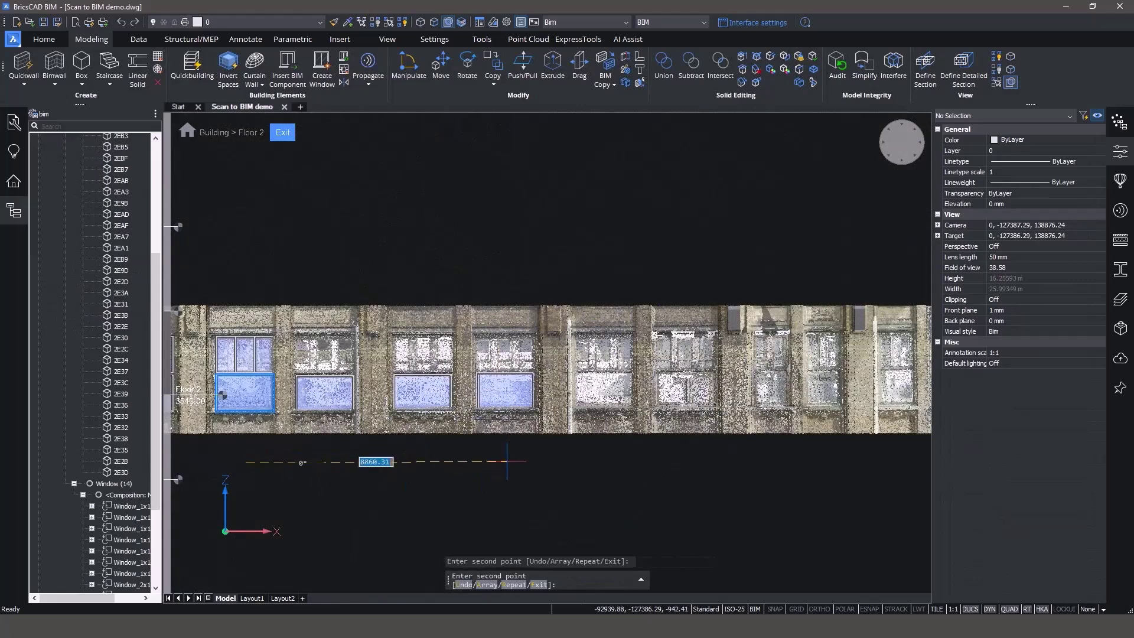
click(602, 461)
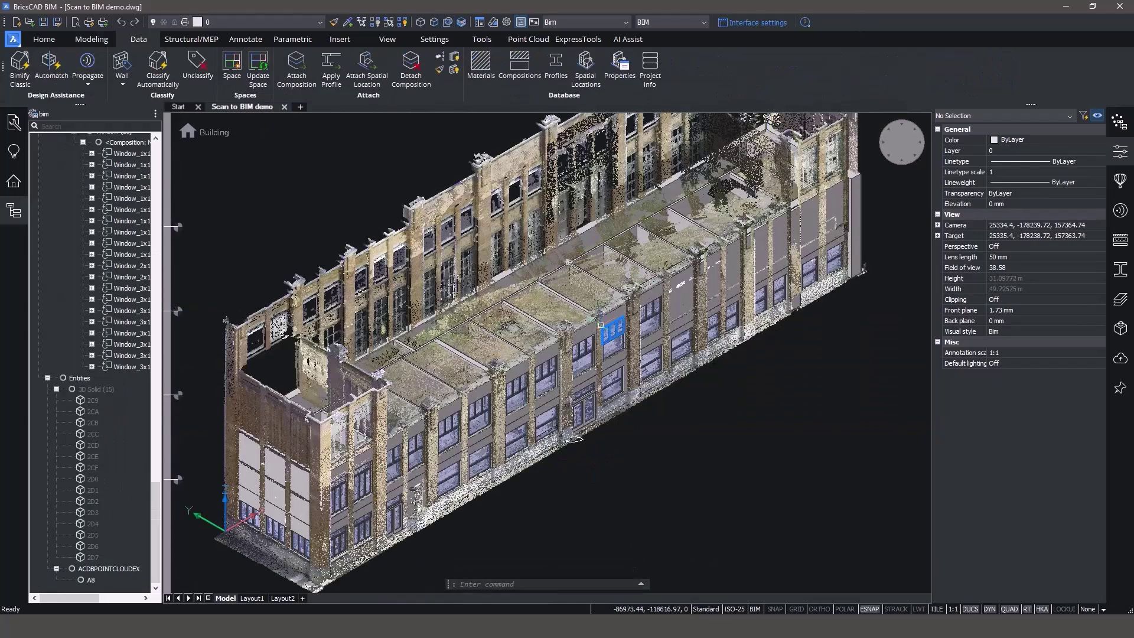
Hide the ACDBPOINTCLOUDEX point cloud entry in the Structure browser
scroll(554, 352, down, 2)
scroll(517, 362, up, 2)
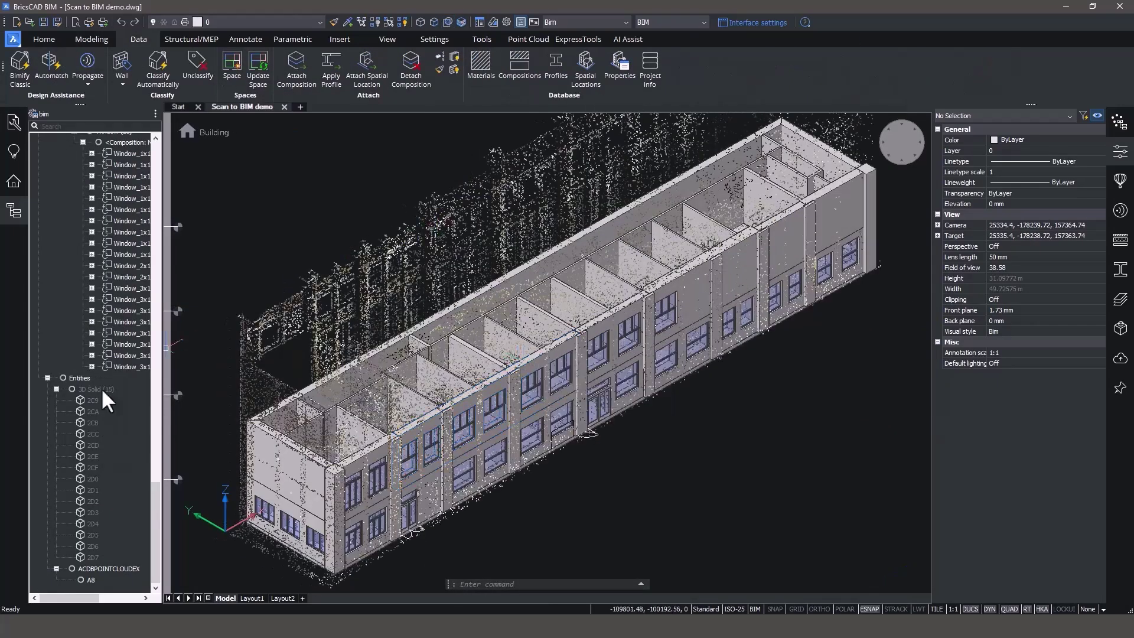
right_click(108, 565)
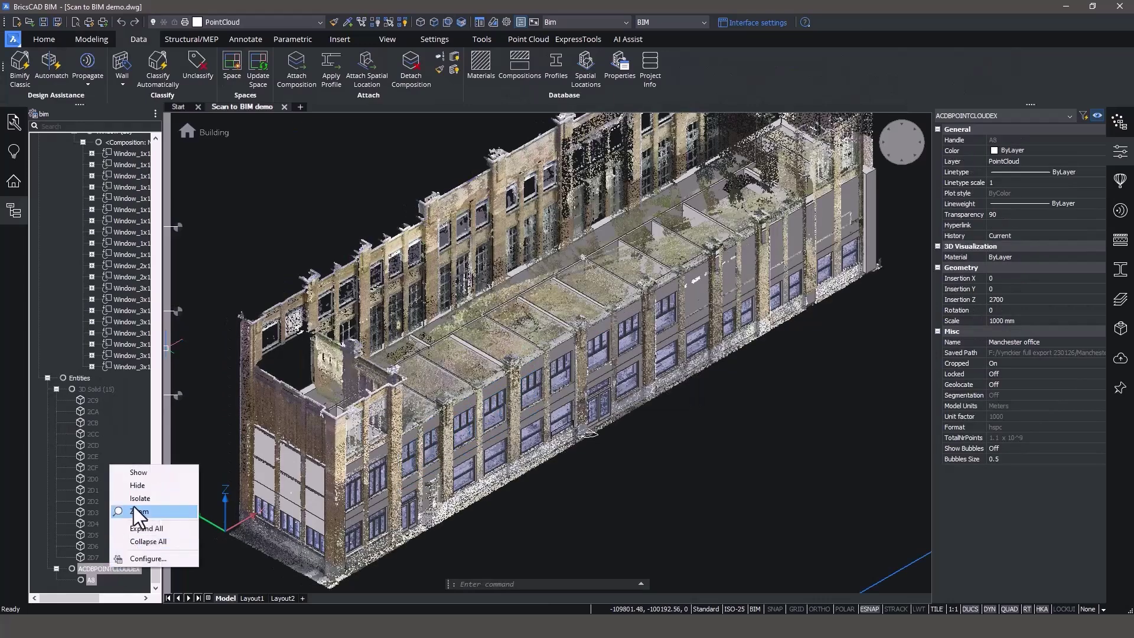
click(137, 486)
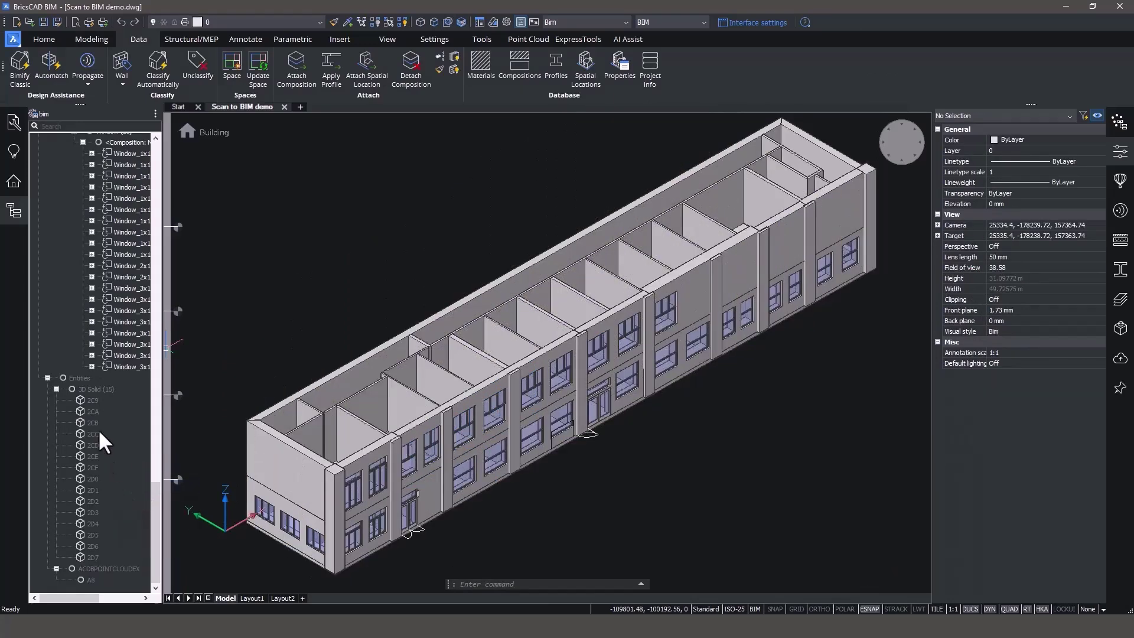